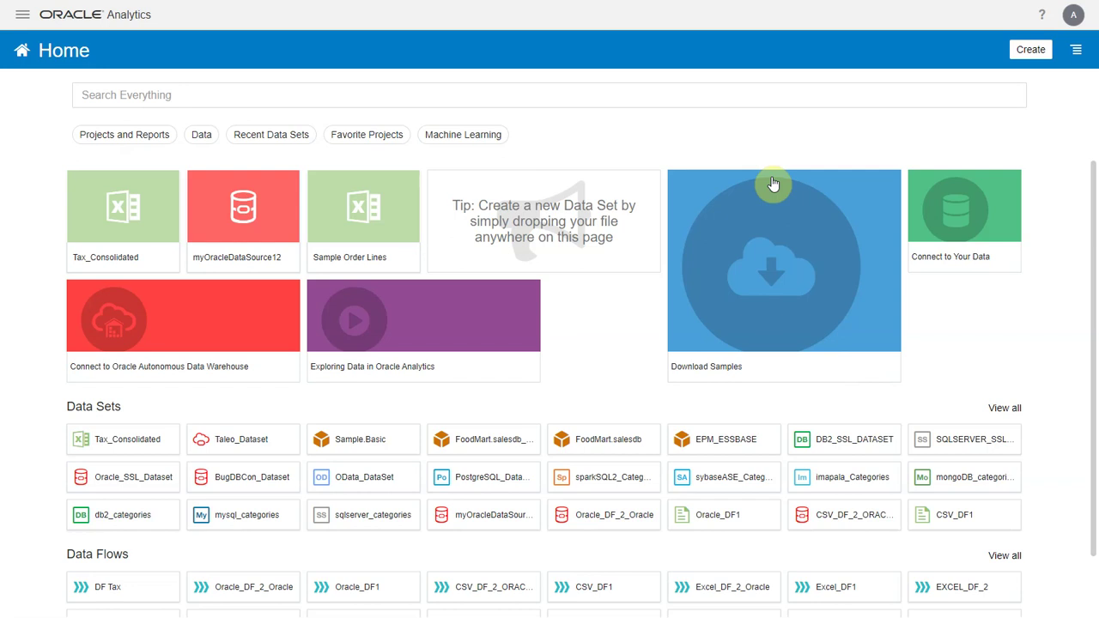
# Start a new data flow with Tax_Consolidated as its source data set.
pyautogui.click(1035, 52)
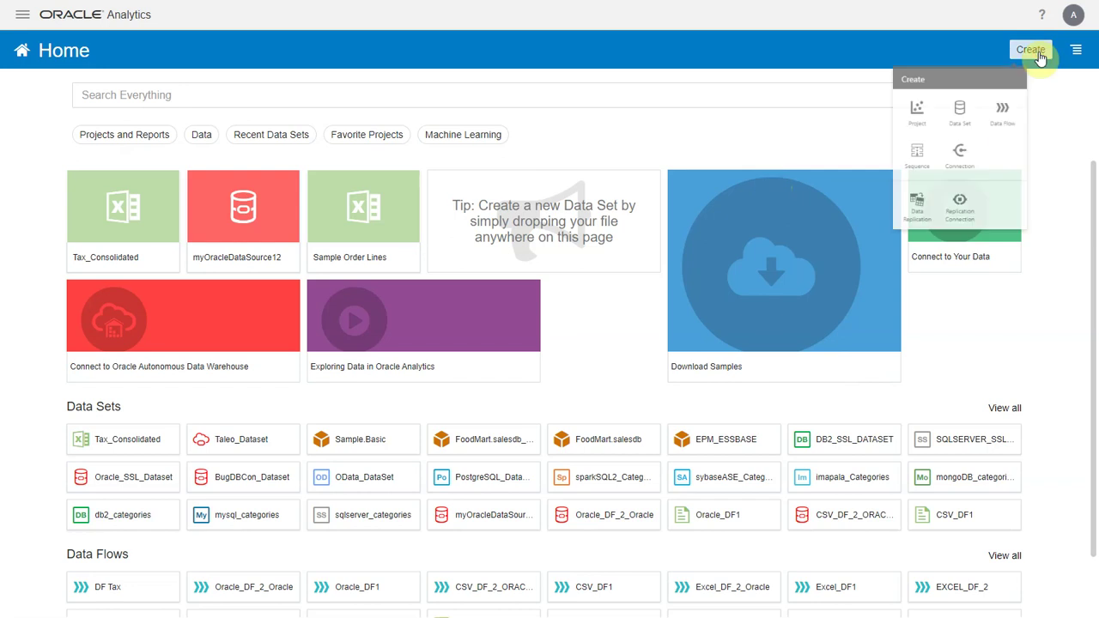
pyautogui.click(1024, 118)
pyautogui.click(618, 165)
pyautogui.write('tax')
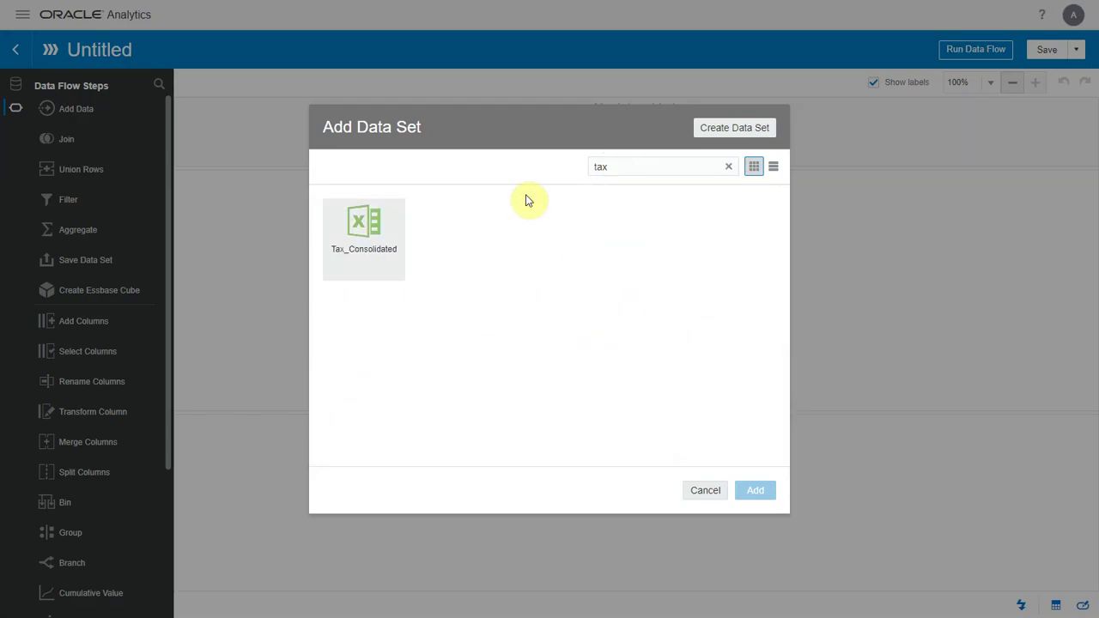
pyautogui.doubleClick(366, 248)
# Add a Save Data step that writes to the Oracle DB database connection.
pyautogui.click(269, 130)
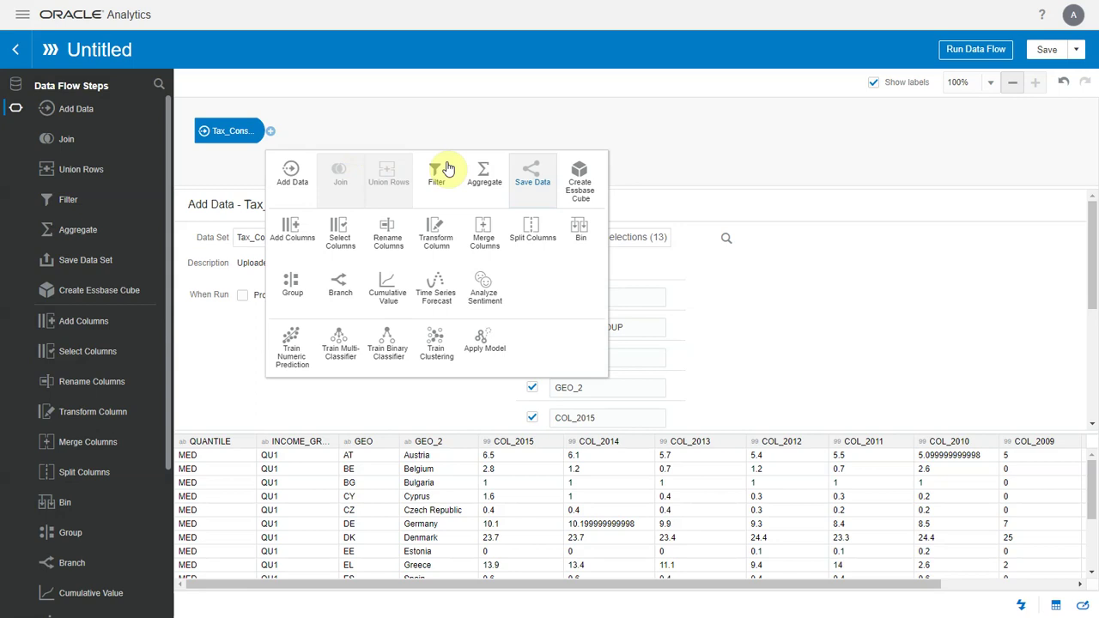
pyautogui.click(533, 172)
pyautogui.click(358, 312)
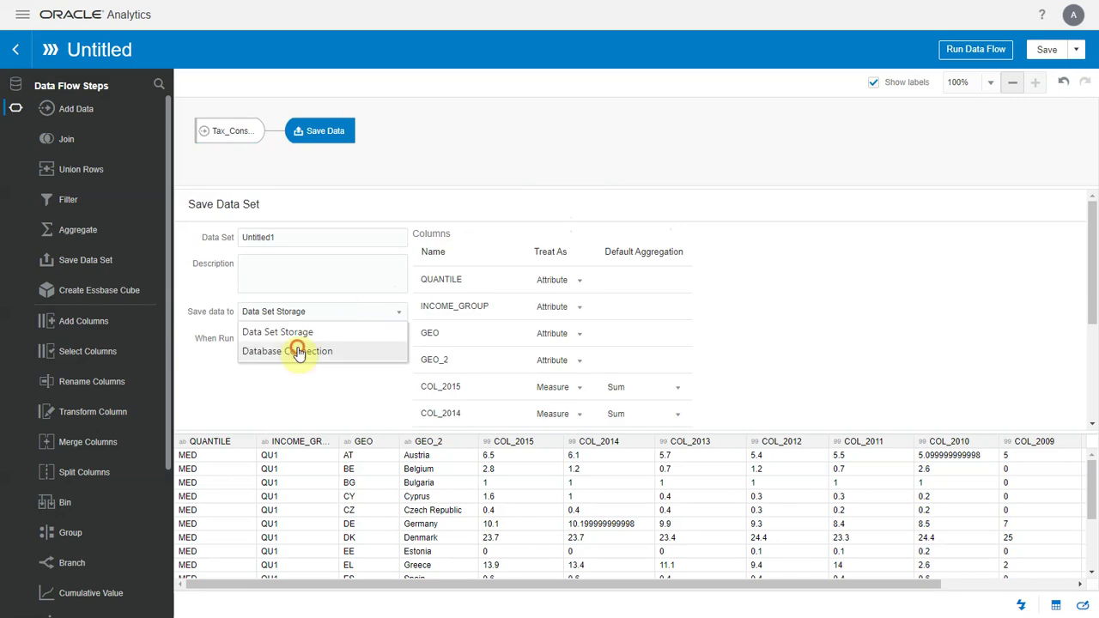
pyautogui.click(298, 353)
pyautogui.click(277, 336)
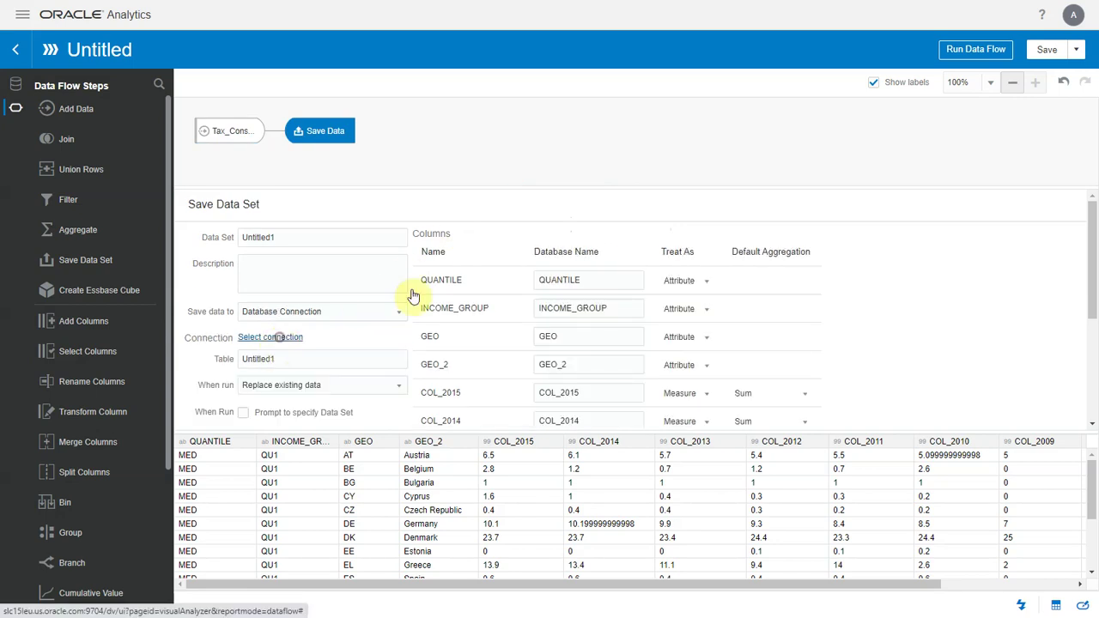
pyautogui.click(625, 169)
pyautogui.write('O')
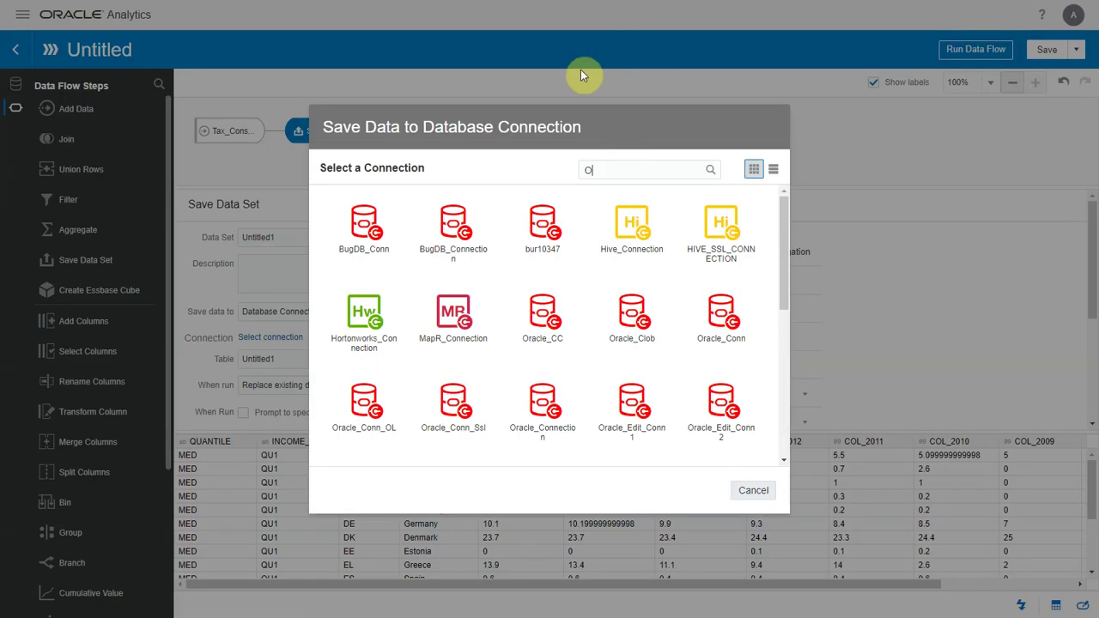
pyautogui.write('racle')
pyautogui.click(364, 230)
# Name the output data set Tax_Conso_DB and the table Tax_Conso.
pyautogui.tripleClick(294, 237)
pyautogui.write('Tax_Conso_')
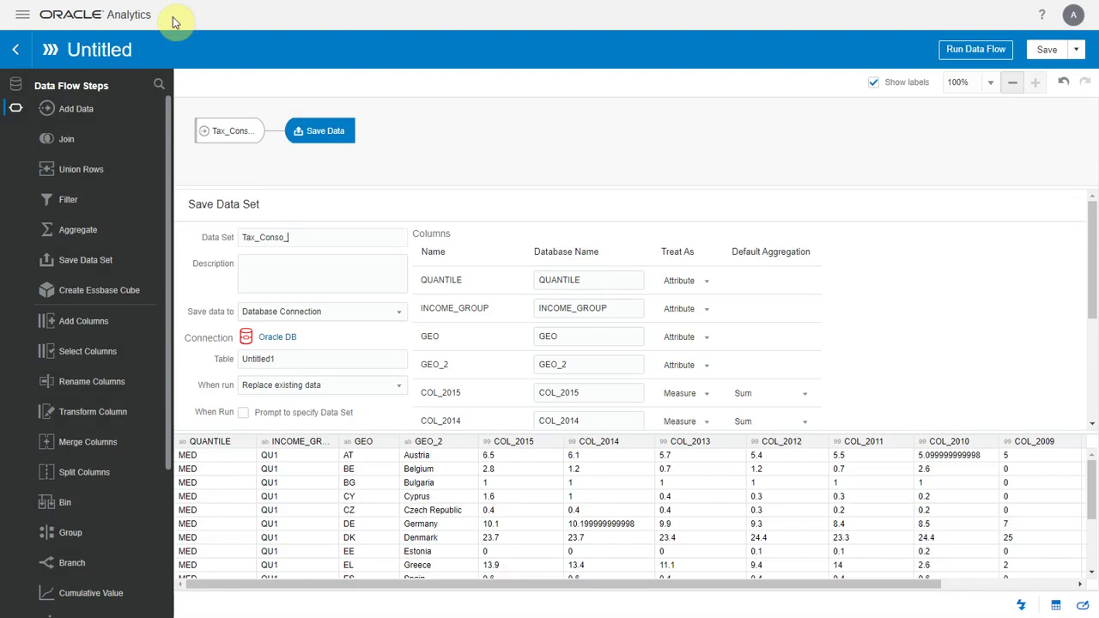
pyautogui.write('DB')
pyautogui.doubleClick(282, 357)
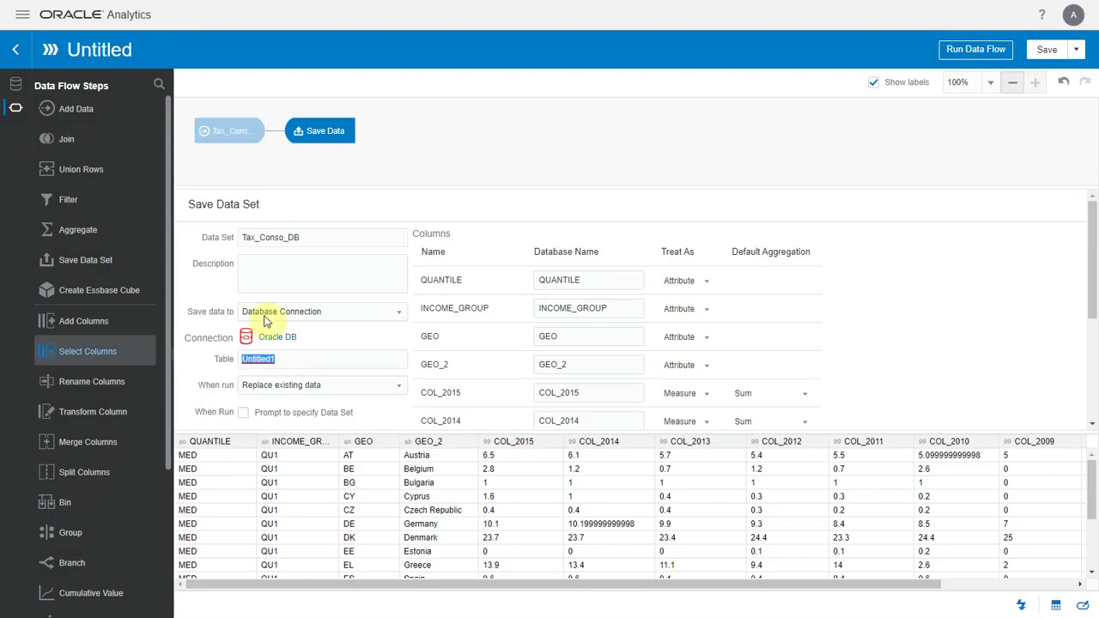
pyautogui.write('Tax_Conso')
# Save the data flow as DF Tax Conso and run it.
pyautogui.click(983, 48)
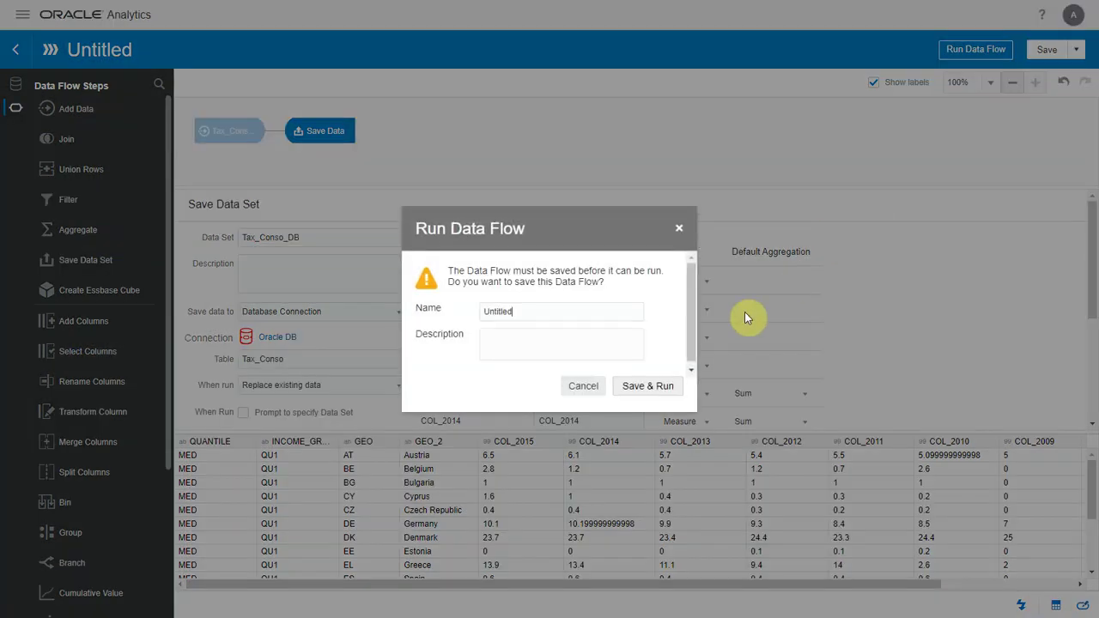
pyautogui.hotkey('ctrl', 'a')
pyautogui.write('DF Tax Conso')
pyautogui.click(648, 386)
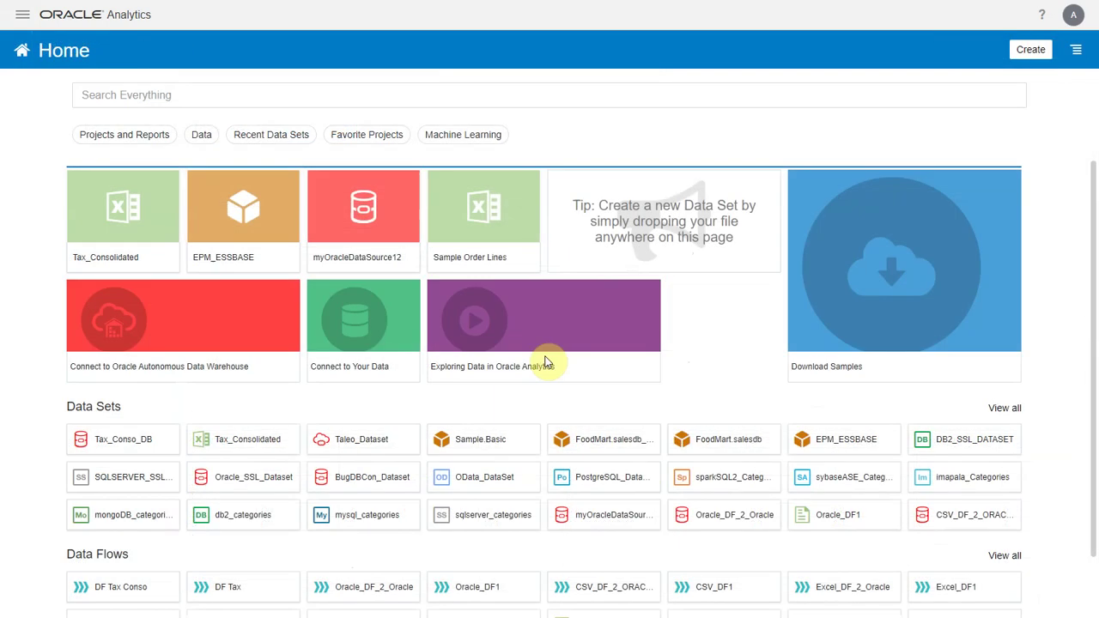
# Create another data flow sourced from Tax_Conso_DB and show its follow-on step options.
pyautogui.click(1030, 49)
pyautogui.click(1027, 125)
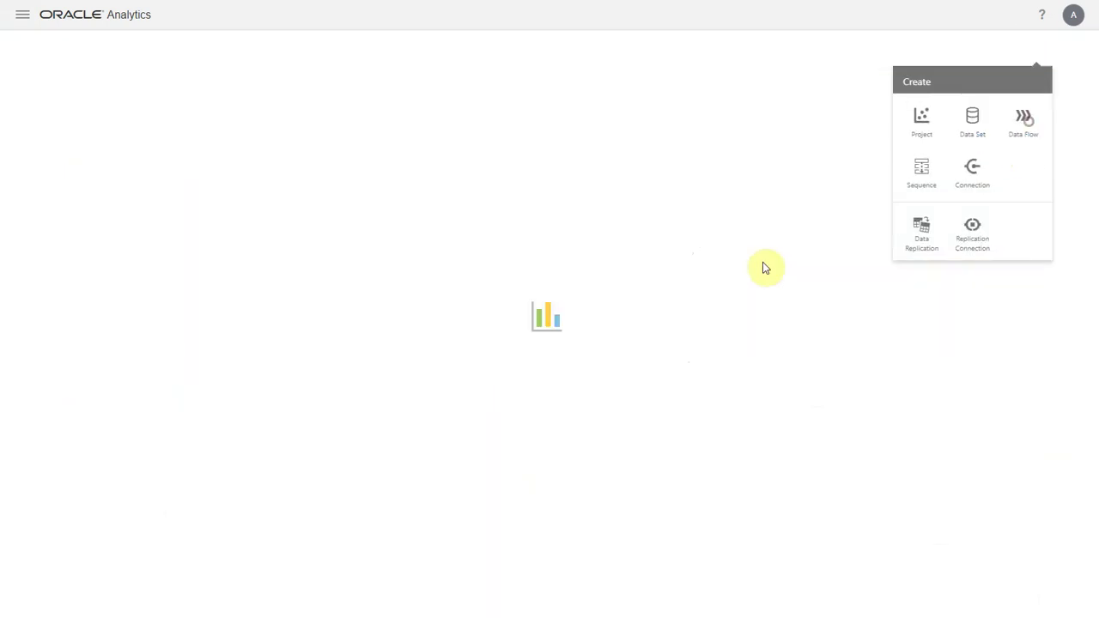
pyautogui.click(672, 167)
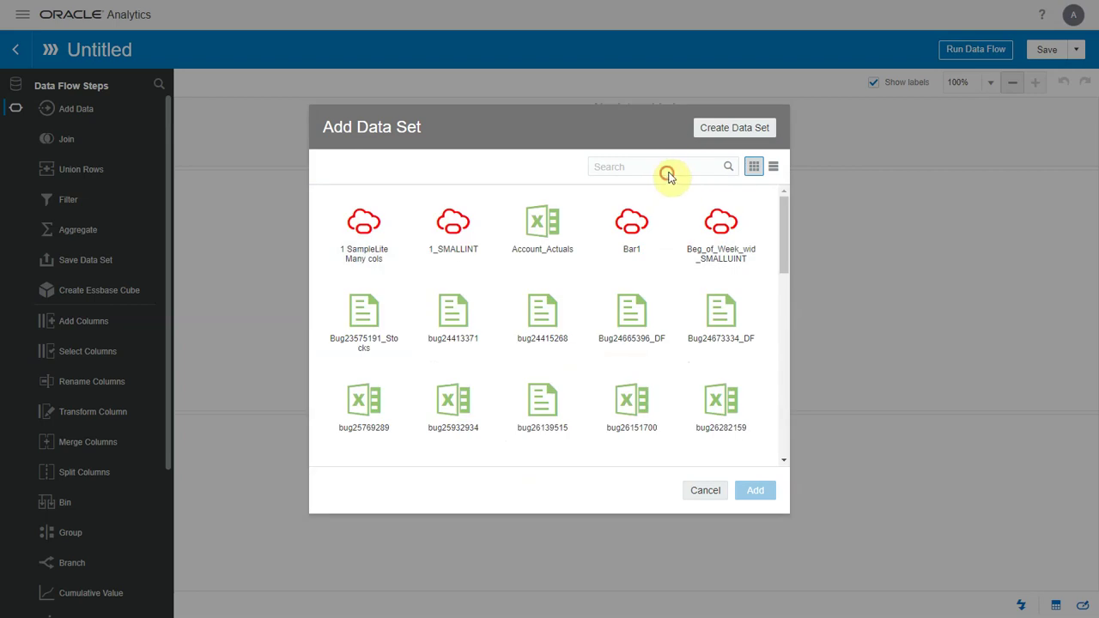
pyautogui.write('tax')
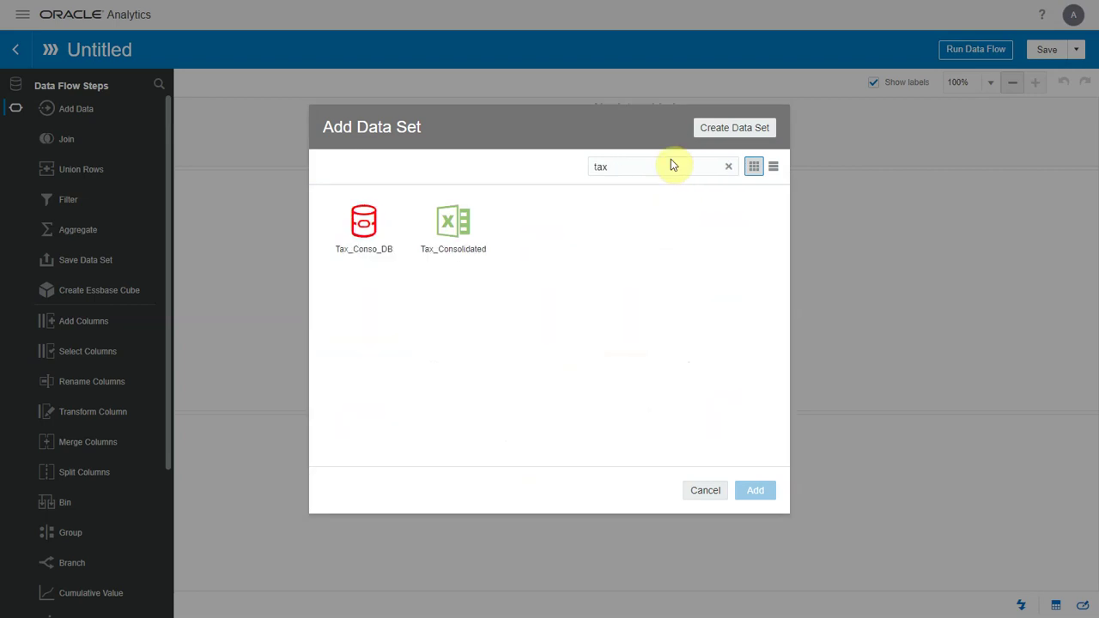
pyautogui.click(370, 256)
pyautogui.doubleClick(371, 259)
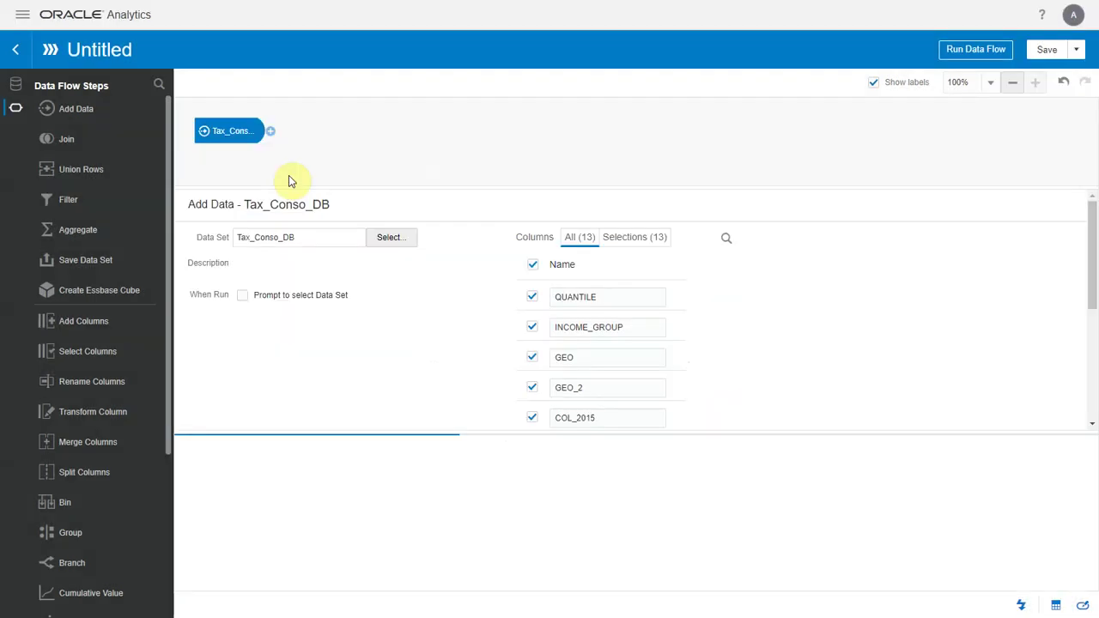
pyautogui.click(269, 131)
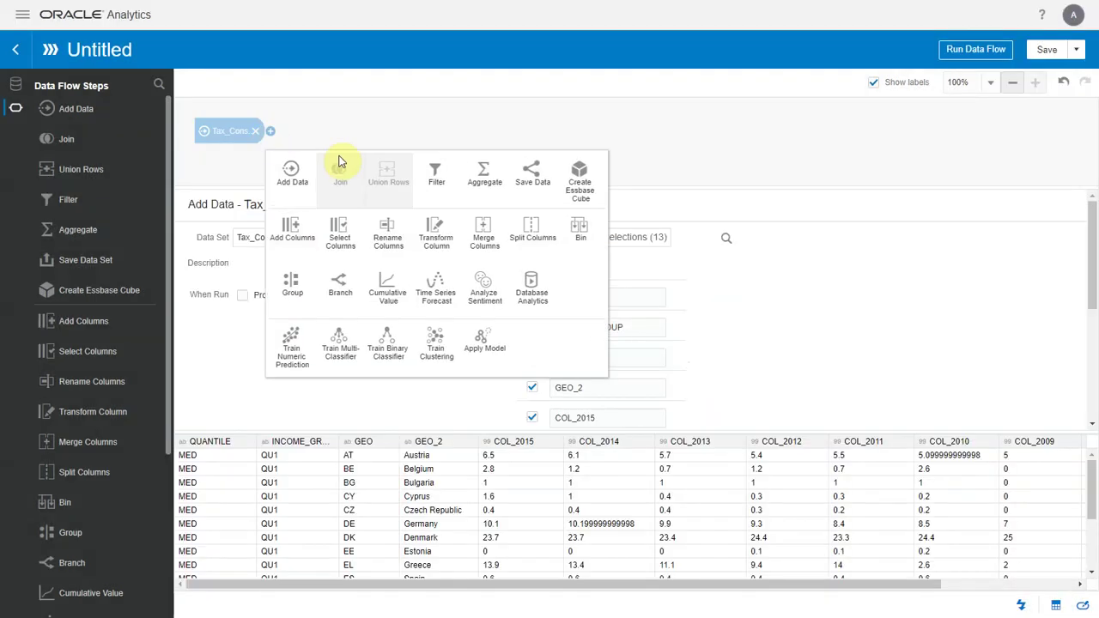
# Add a Database Analytics step using the Un-pivoting Data operation.
pyautogui.click(531, 290)
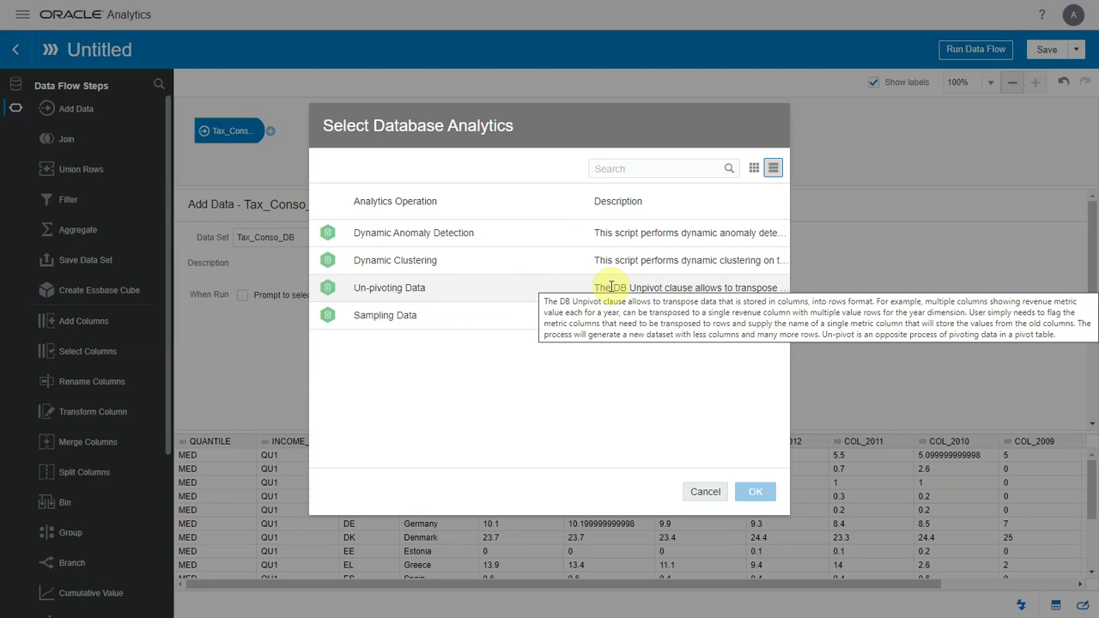
pyautogui.doubleClick(543, 287)
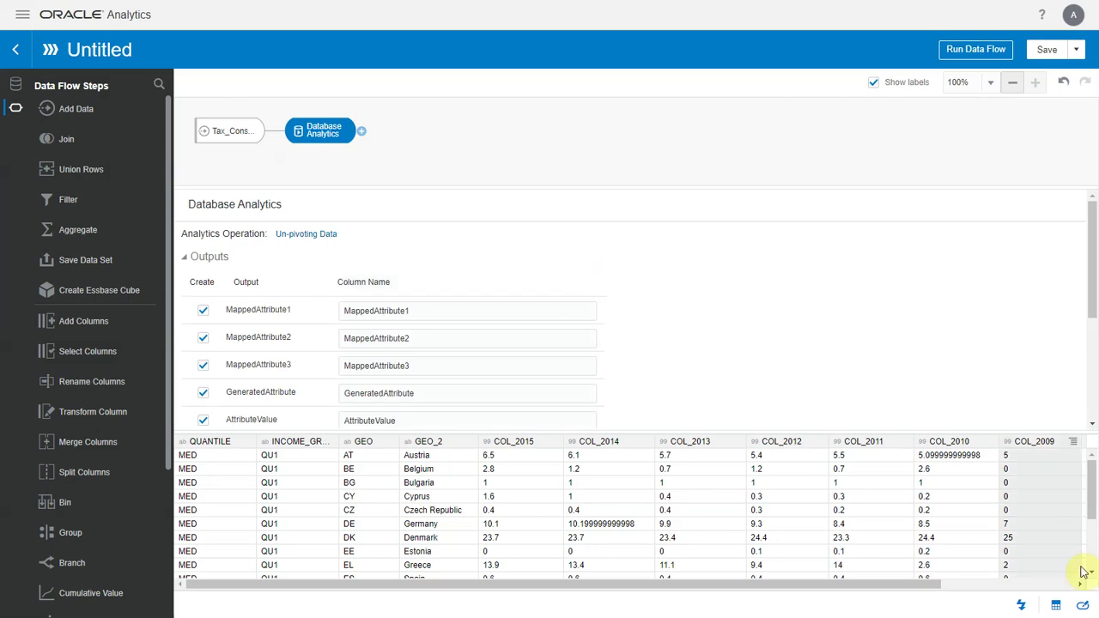
# Map QUANTILE and GEO_2 as attributes and unpivot columns COL_2015 through COL_2007.
pyautogui.click(1055, 606)
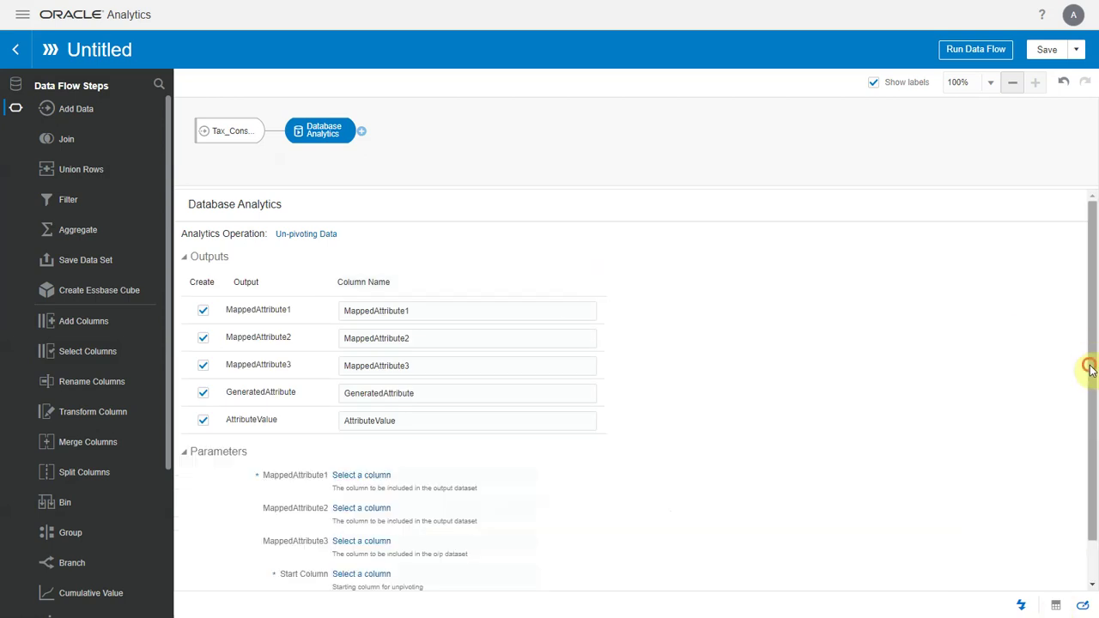
pyautogui.moveTo(1090, 367); pyautogui.dragTo(1091, 453)
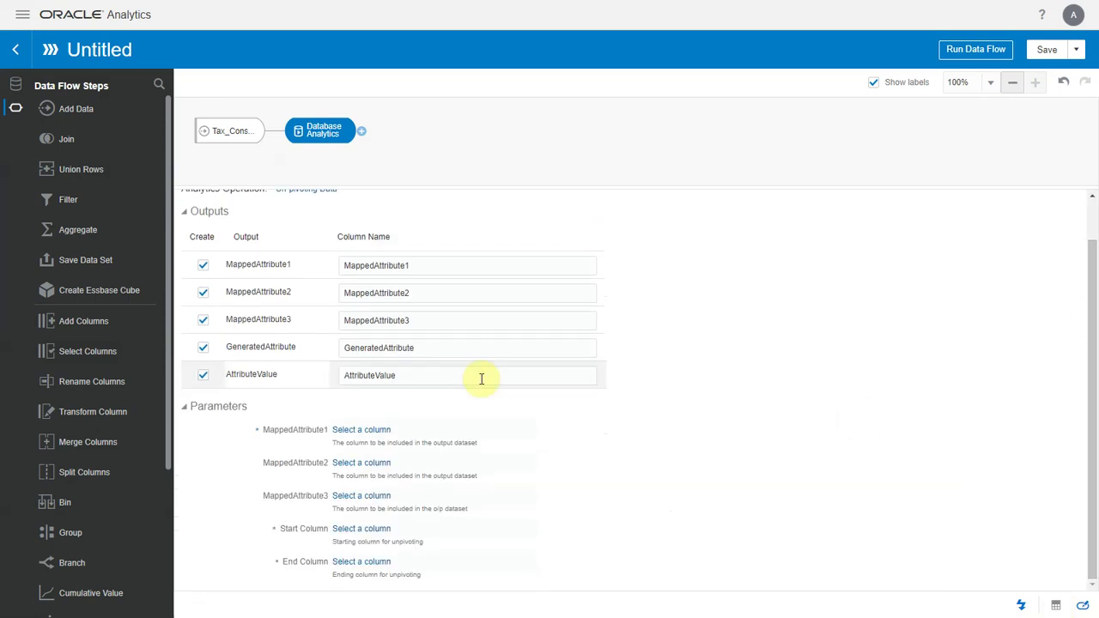
pyautogui.click(361, 431)
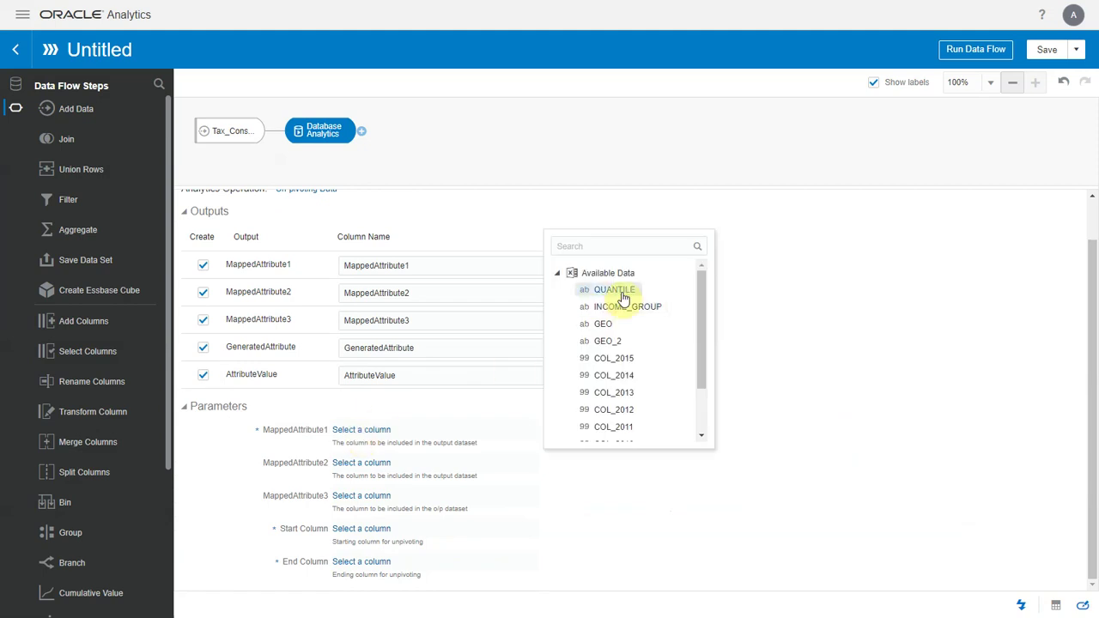
pyautogui.click(616, 291)
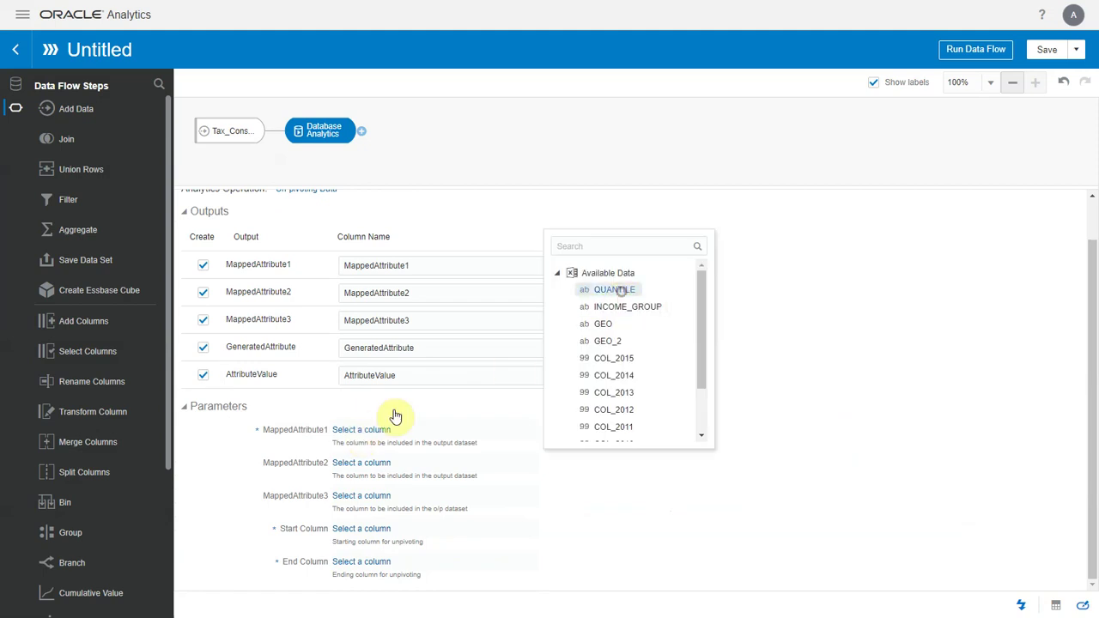
pyautogui.click(370, 464)
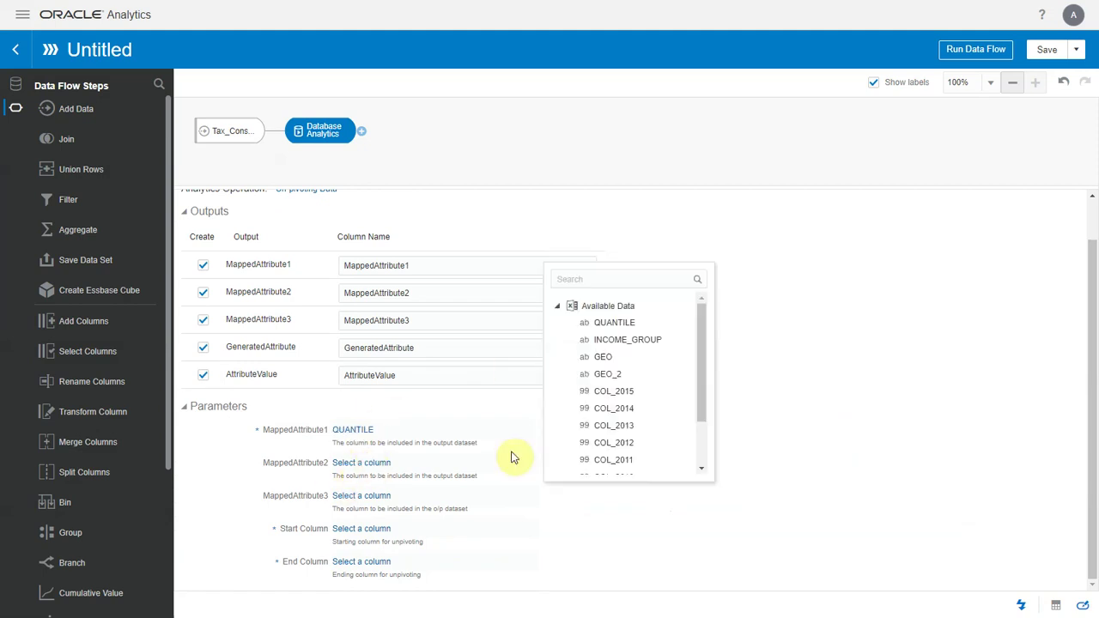
pyautogui.click(614, 383)
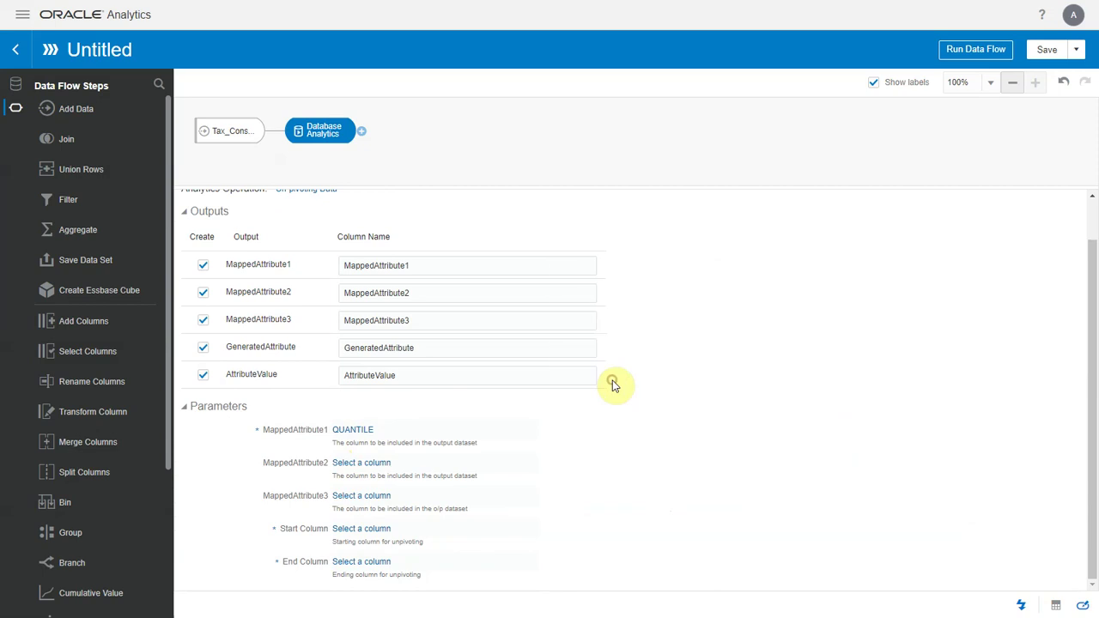
pyautogui.click(371, 529)
pyautogui.click(617, 456)
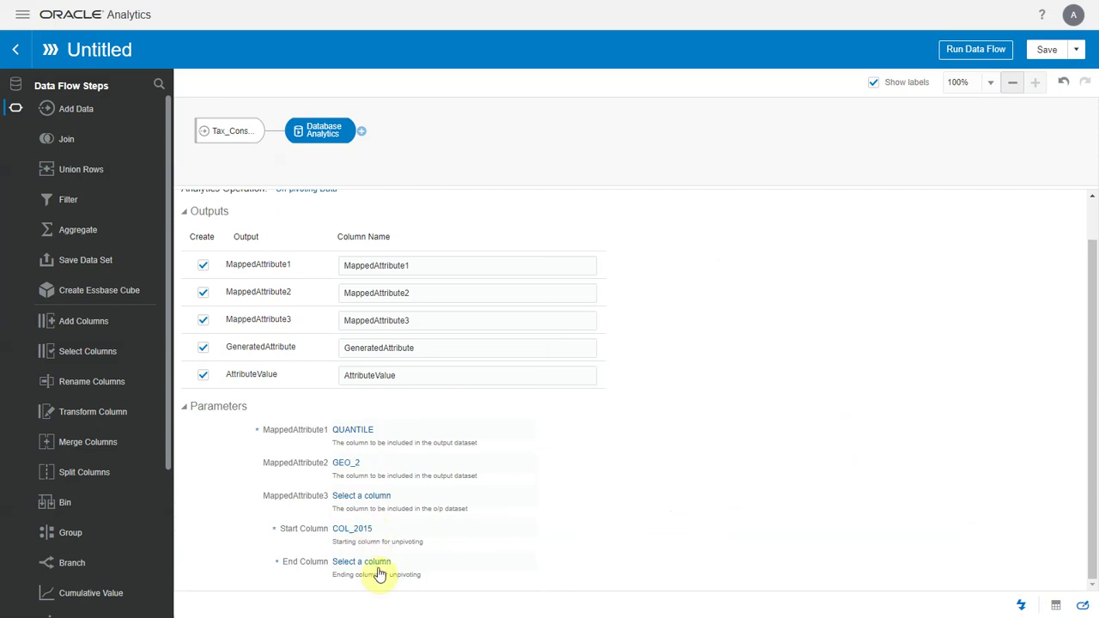
pyautogui.click(369, 562)
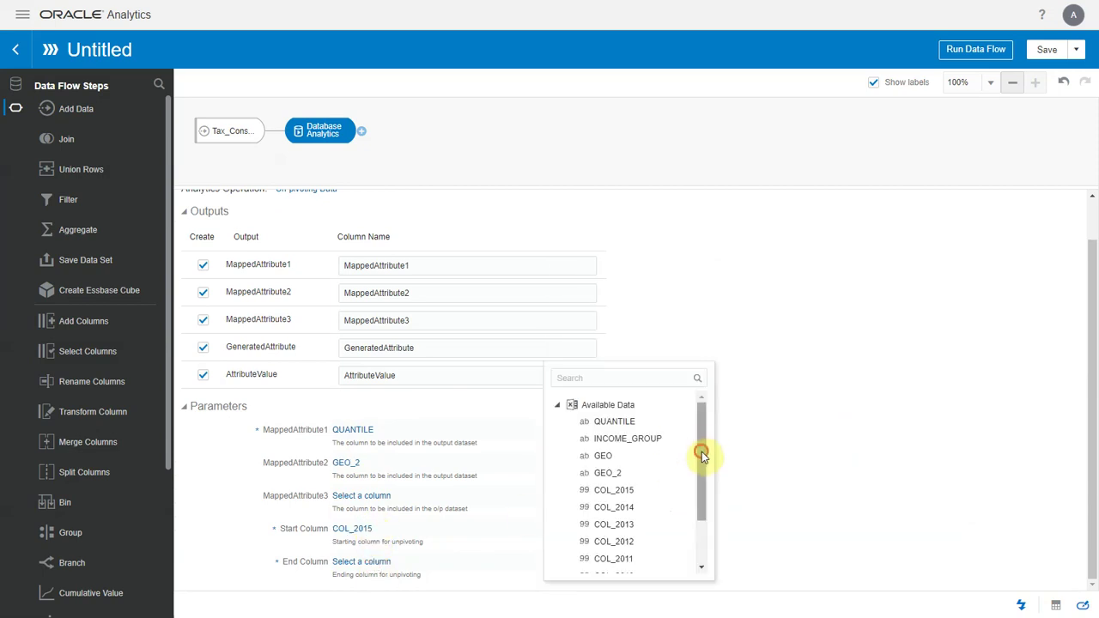
pyautogui.moveTo(702, 452); pyautogui.dragTo(684, 558)
pyautogui.click(613, 563)
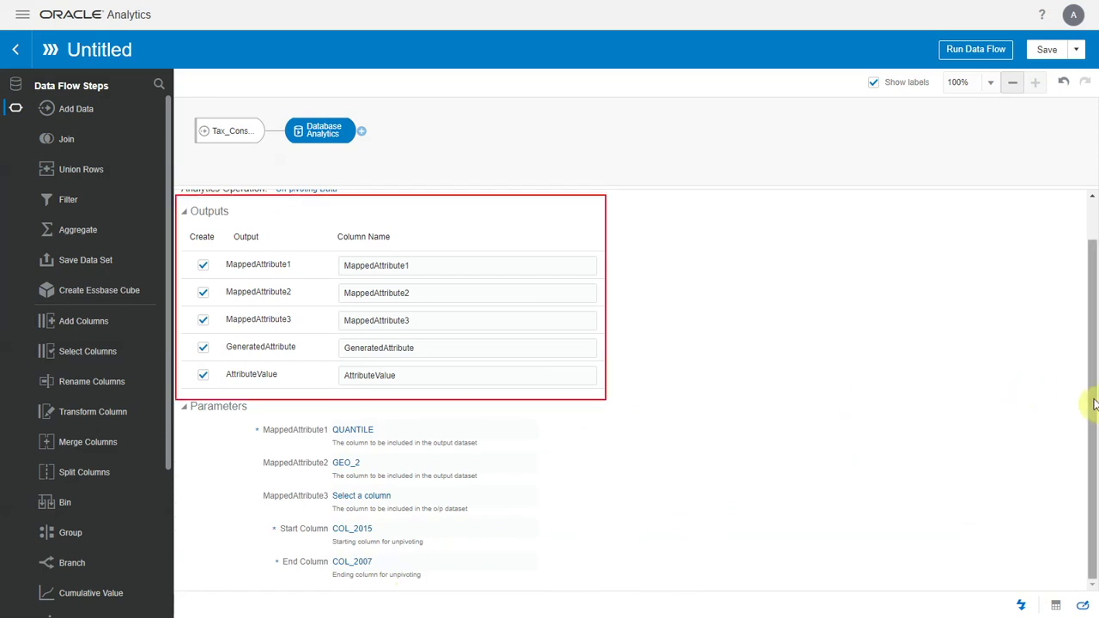
# Rename outputs to Quantile, Geography, Year and Value, excluding MappedAttribute3.
pyautogui.moveTo(1093, 403); pyautogui.dragTo(1086, 348)
pyautogui.doubleClick(521, 311)
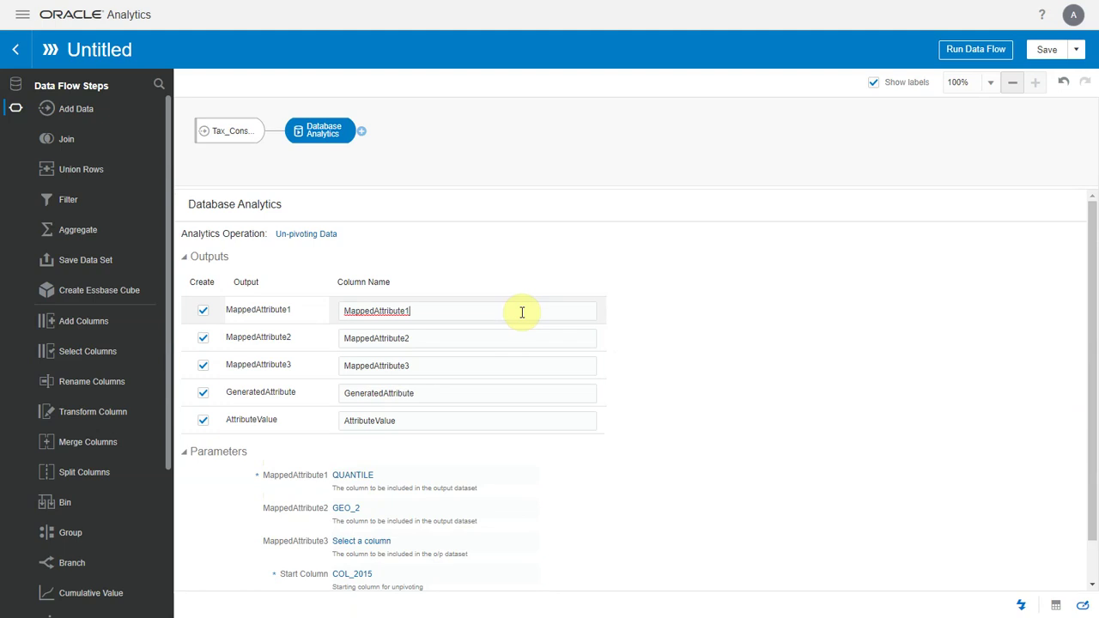
pyautogui.write('Quantile')
pyautogui.doubleClick(468, 337)
pyautogui.write('Geography')
pyautogui.click(203, 365)
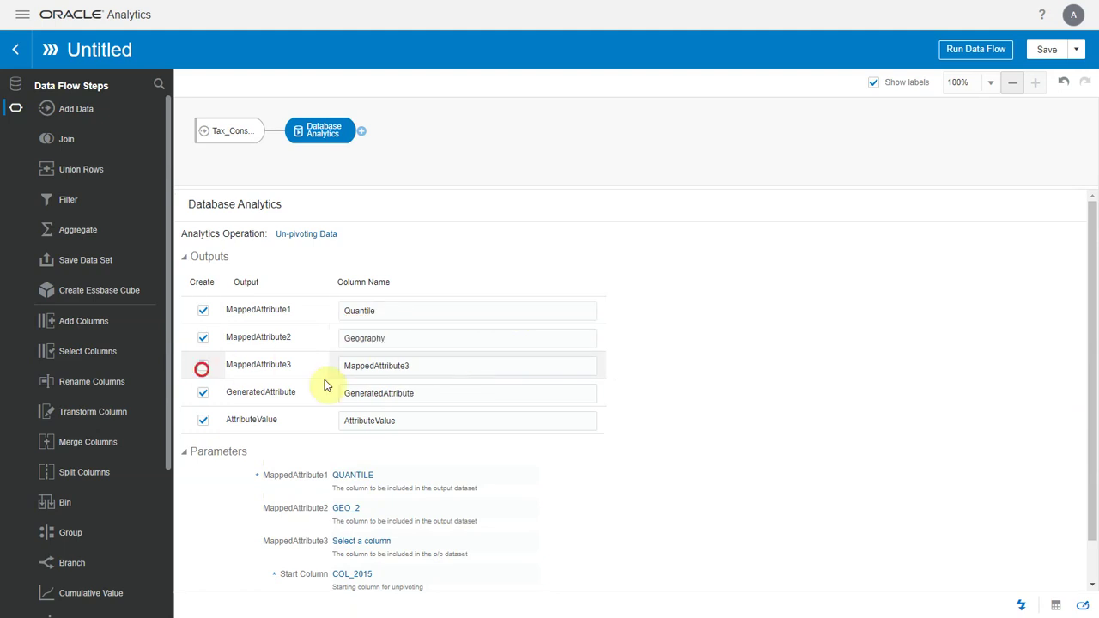
pyautogui.doubleClick(447, 393)
pyautogui.write('Year')
pyautogui.doubleClick(453, 421)
pyautogui.write('Value')
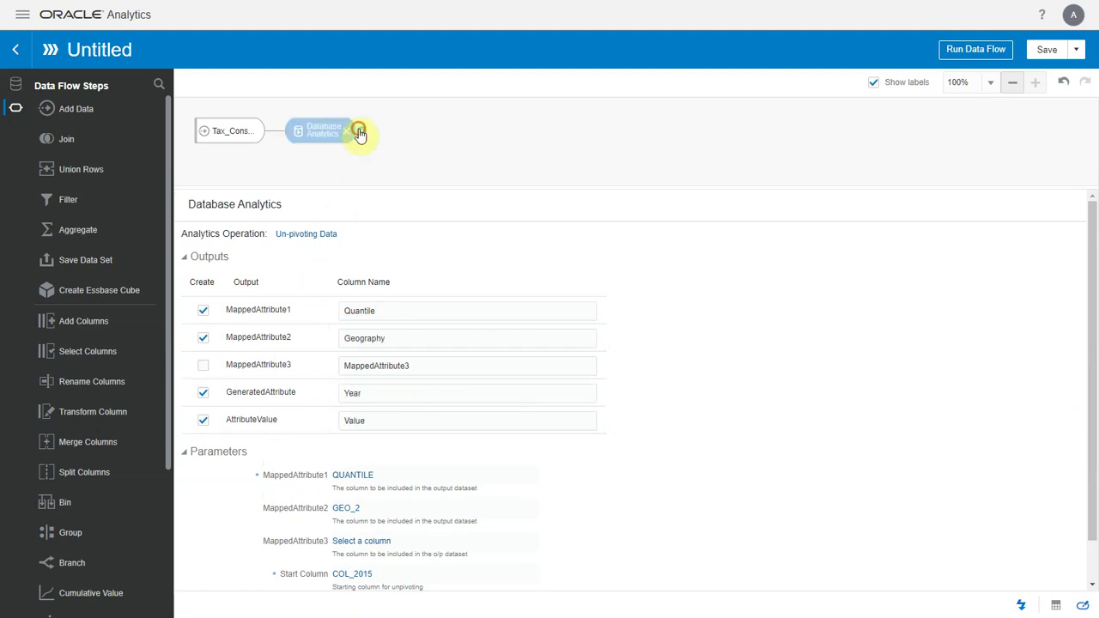
pyautogui.click(361, 131)
# Add a Save Data Set step and preview the unpivoted Quantile, Geography, Year, Value rows.
pyautogui.click(623, 174)
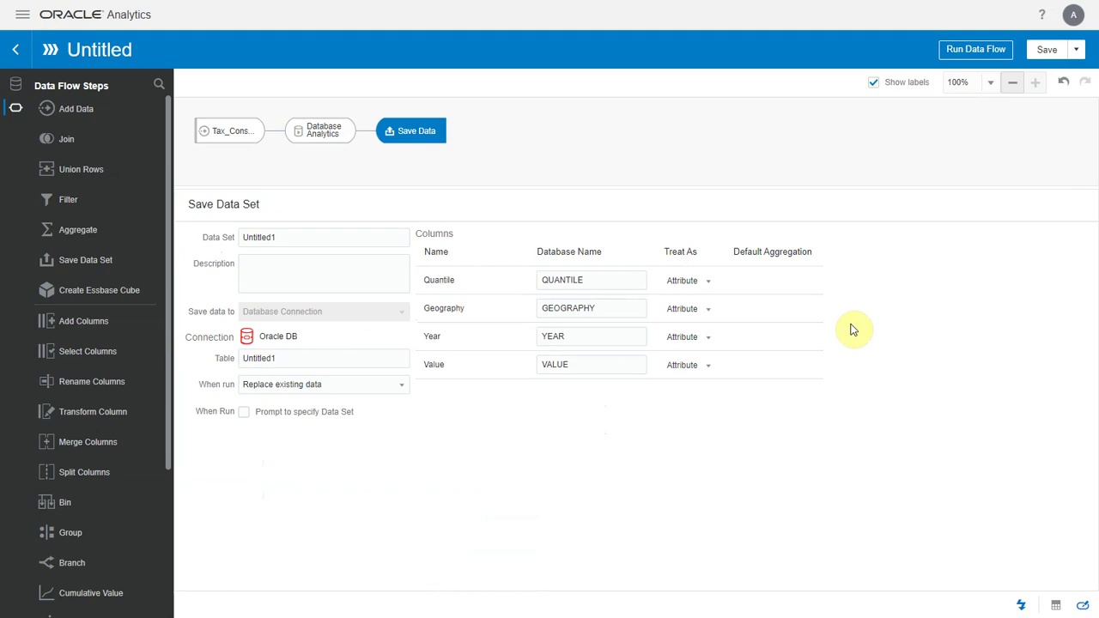
pyautogui.click(1055, 606)
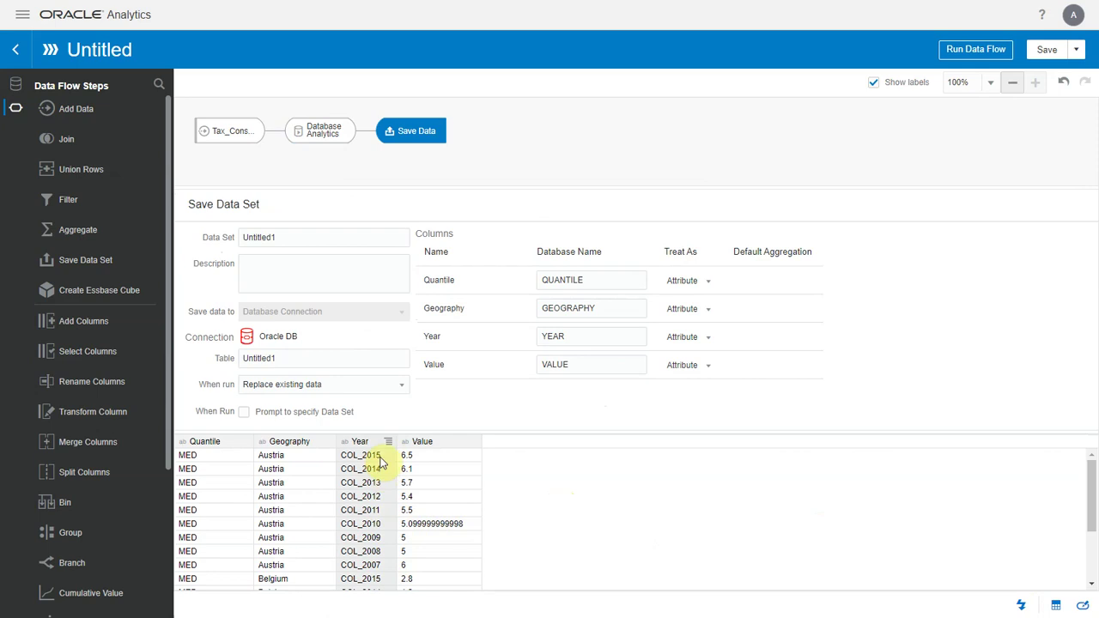
# Transform Year with SUBSTRING(Year FROM 5 FOR 4) so it shows 2015 rather than COL_2015.
pyautogui.click(362, 133)
pyautogui.click(530, 243)
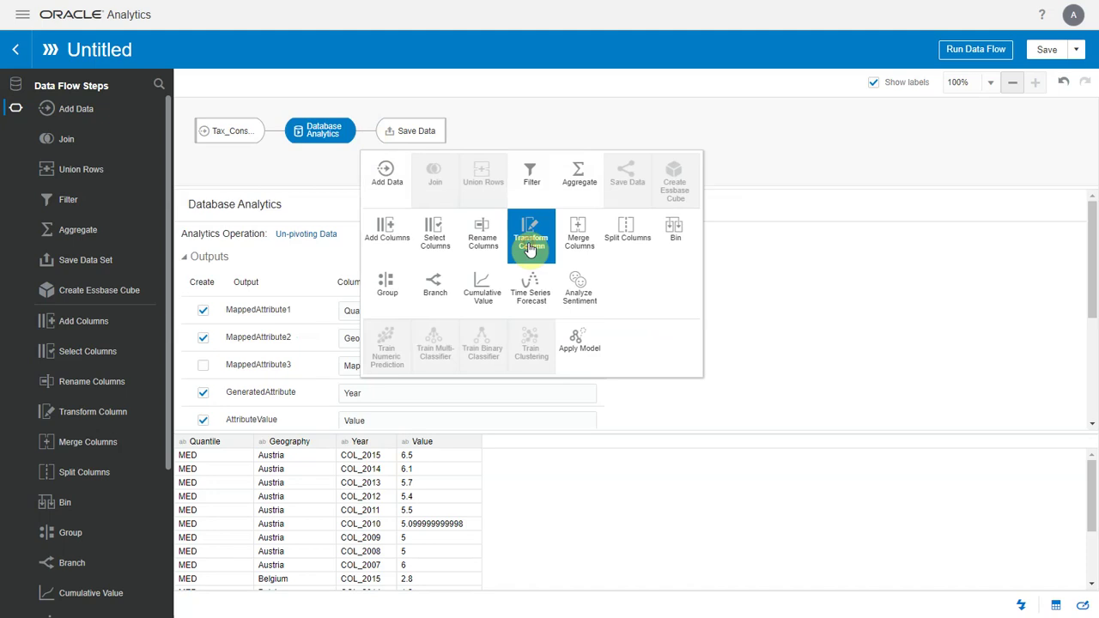
pyautogui.click(284, 241)
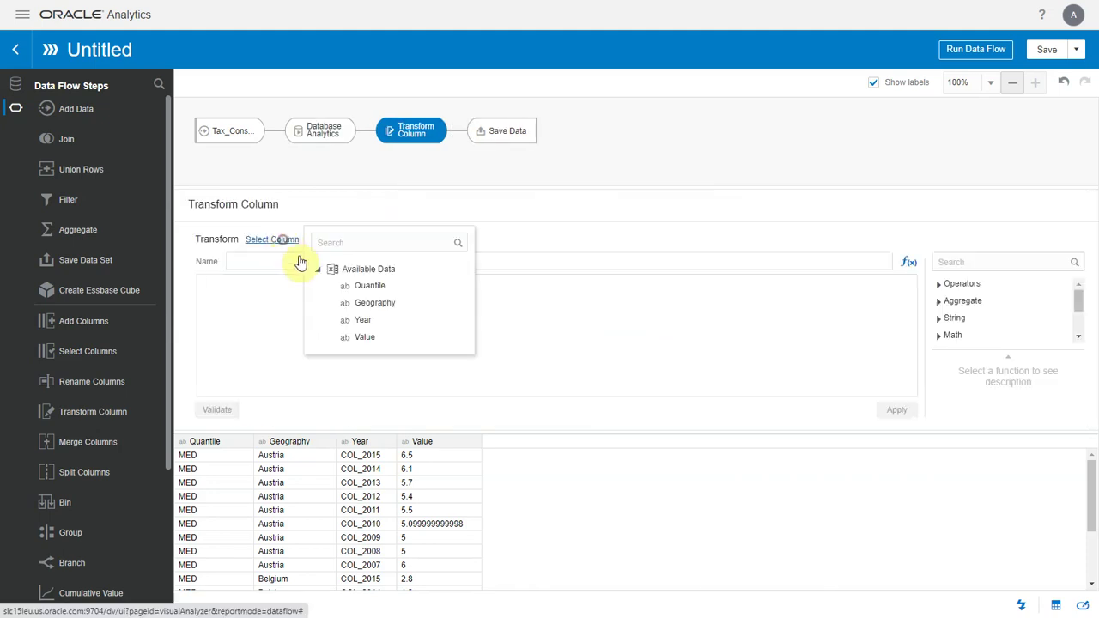
pyautogui.click(362, 320)
pyautogui.write('SUBSTRING(Year  FROM 5 FOR 4)')
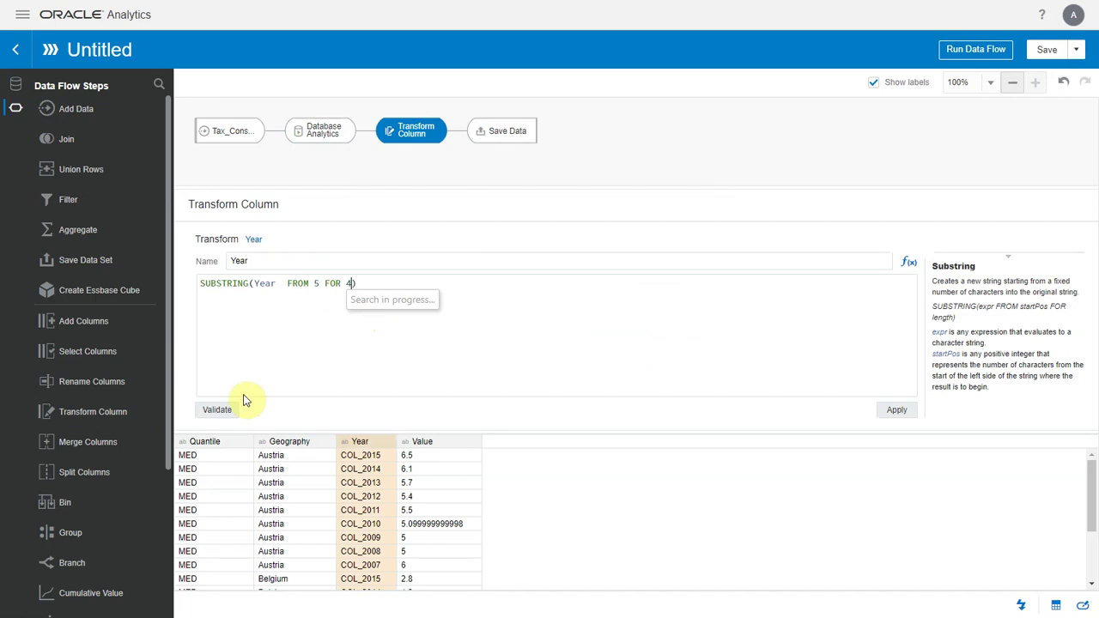
pyautogui.click(219, 410)
pyautogui.click(895, 411)
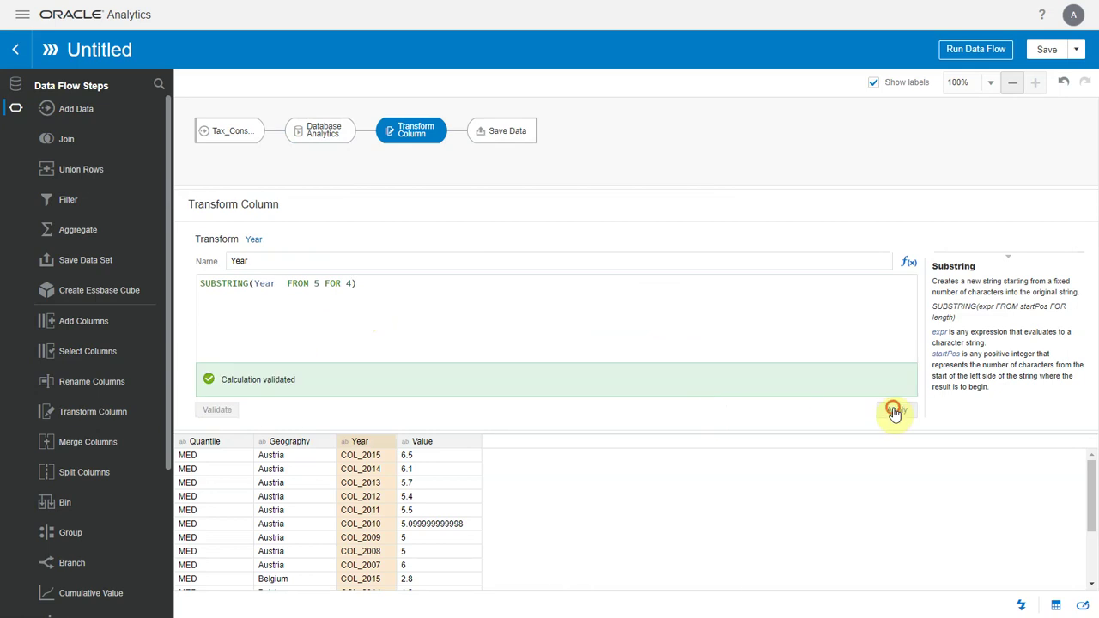
pyautogui.click(495, 140)
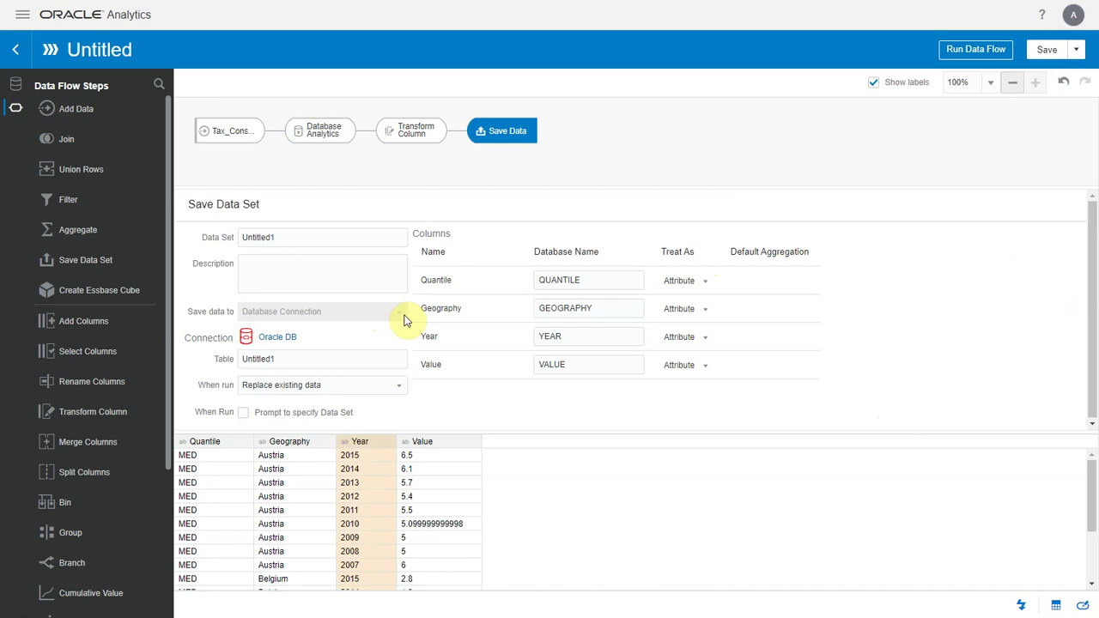
# Name both the output data set and table Tax_Unpivot.
pyautogui.doubleClick(288, 237)
pyautogui.write('Tax_Unpivot')
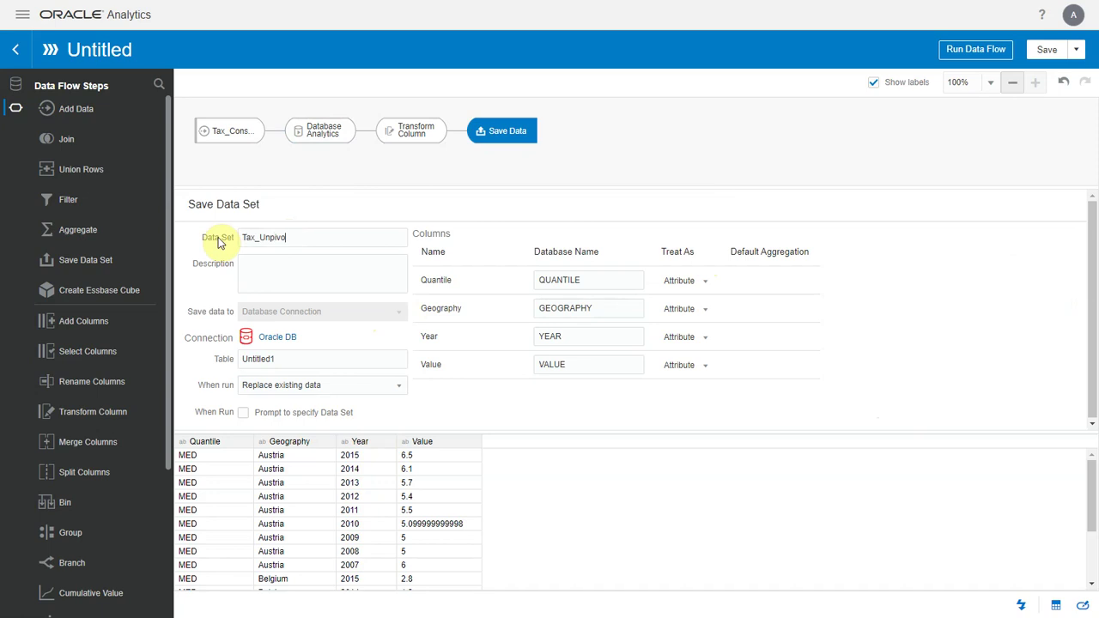
pyautogui.hotkey('ctrl', 'a')
pyautogui.hotkey('ctrl', 'c')
pyautogui.doubleClick(289, 358)
pyautogui.hotkey('ctrl', 'v')
# Save the flow as DF Tax Unpivot and run it.
pyautogui.click(976, 49)
pyautogui.click(569, 314)
pyautogui.write('DF Tax Unpivot')
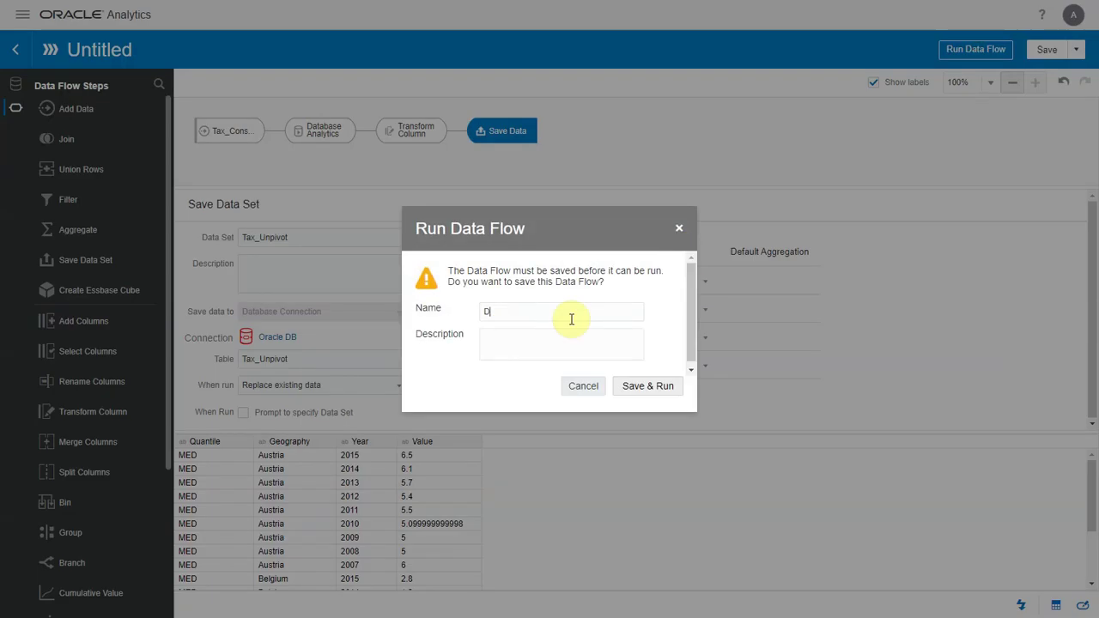
pyautogui.click(649, 386)
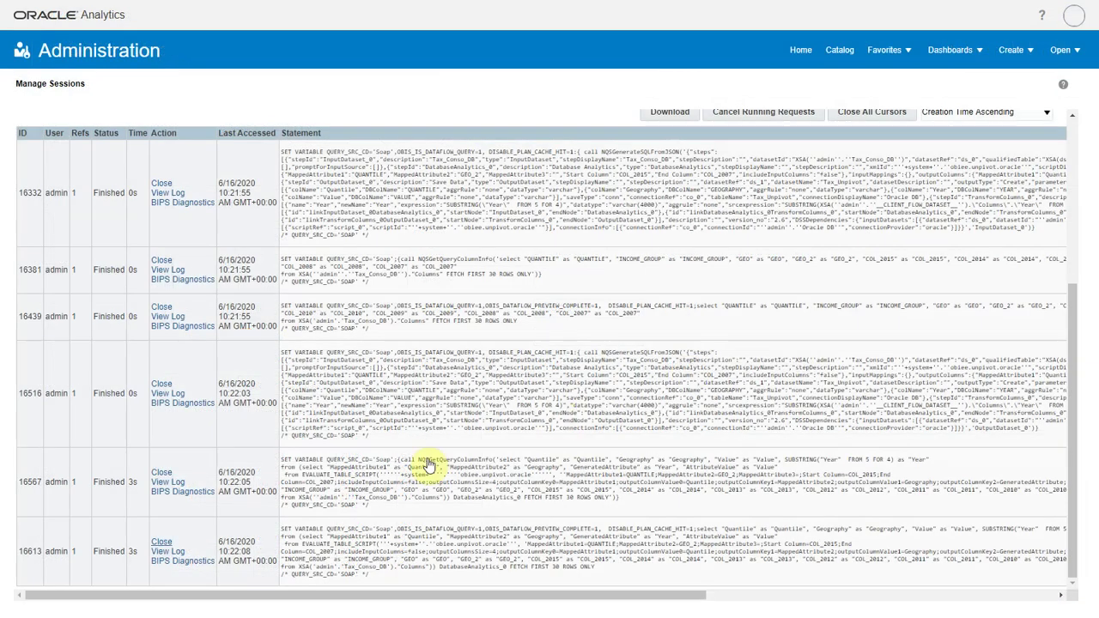
# View the latest session's log and scroll to the generated unpivot SQL.
pyautogui.click(172, 552)
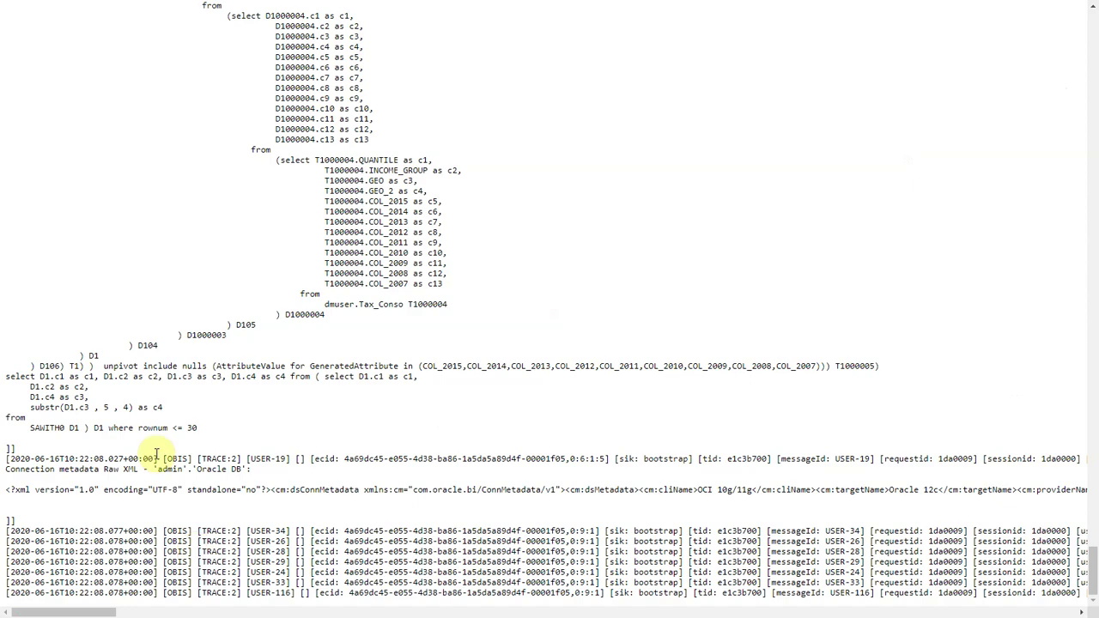
pyautogui.scroll(1, 151, 452)
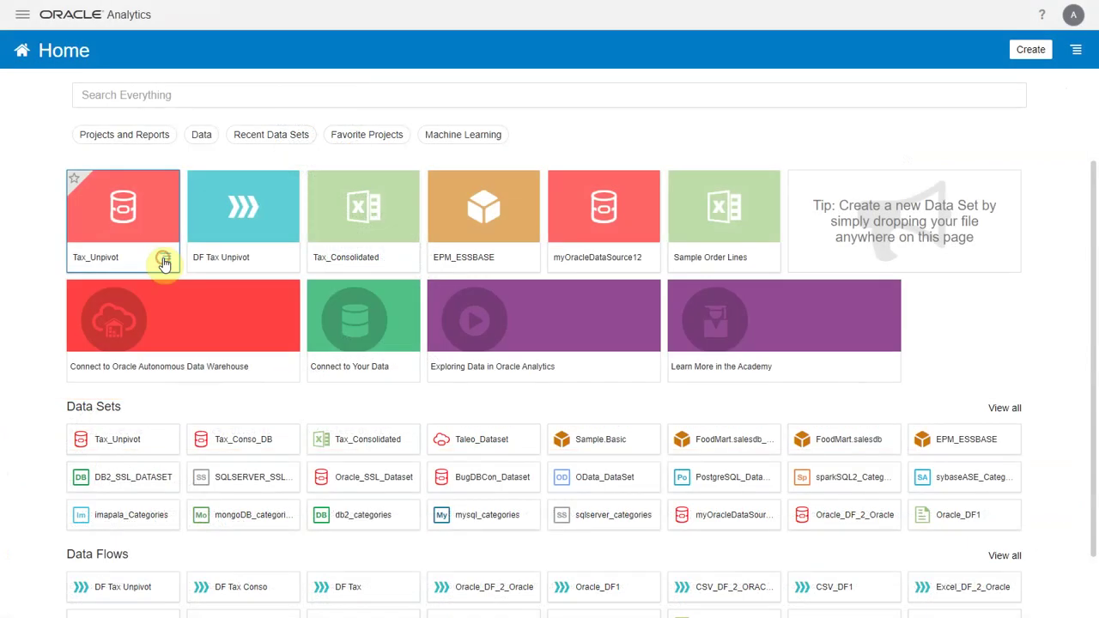
# Create a project from Tax_Unpivot and place Quantile on the canvas.
pyautogui.click(165, 257)
pyautogui.click(196, 269)
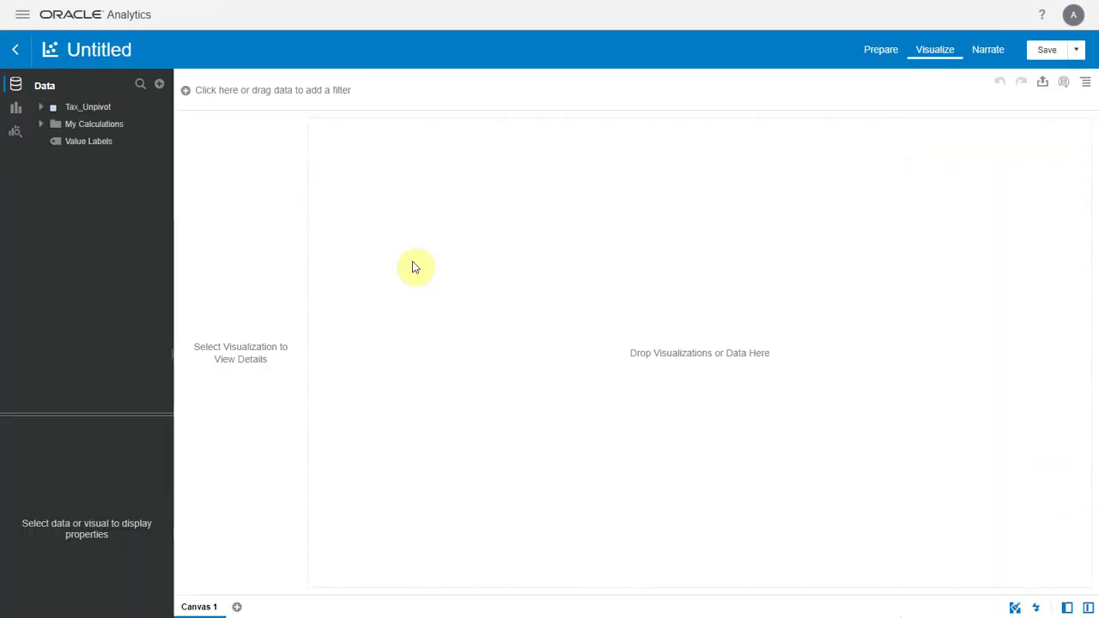
pyautogui.click(94, 124)
pyautogui.doubleClick(97, 126)
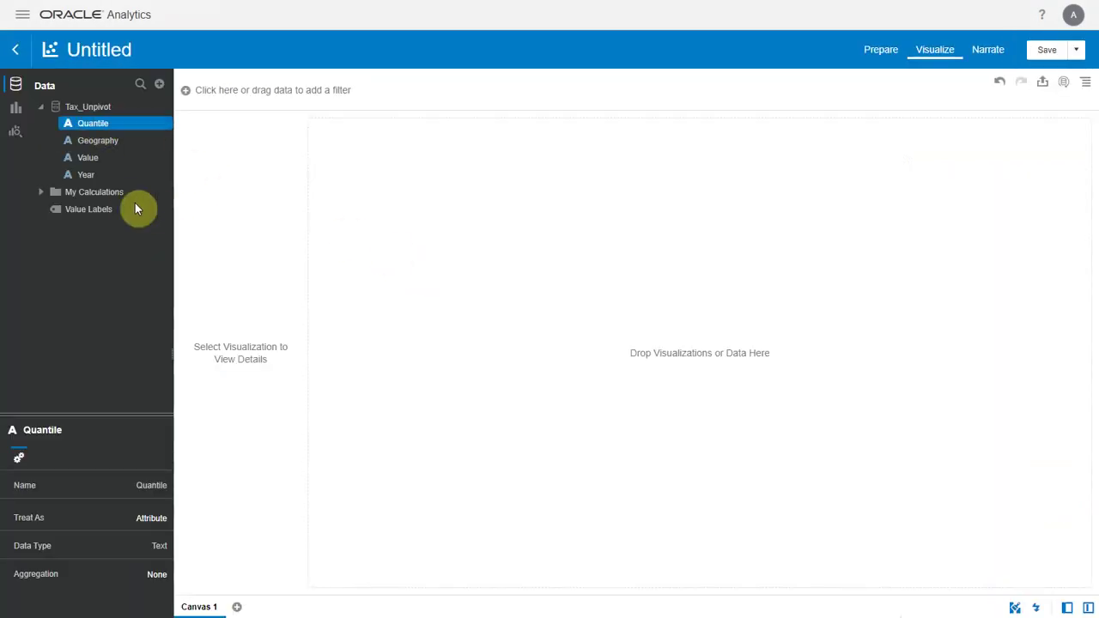
# Add Year and Value to the table's rows alongside Quantile.
pyautogui.moveTo(85, 177); pyautogui.dragTo(232, 211)
pyautogui.moveTo(92, 159); pyautogui.dragTo(221, 236)
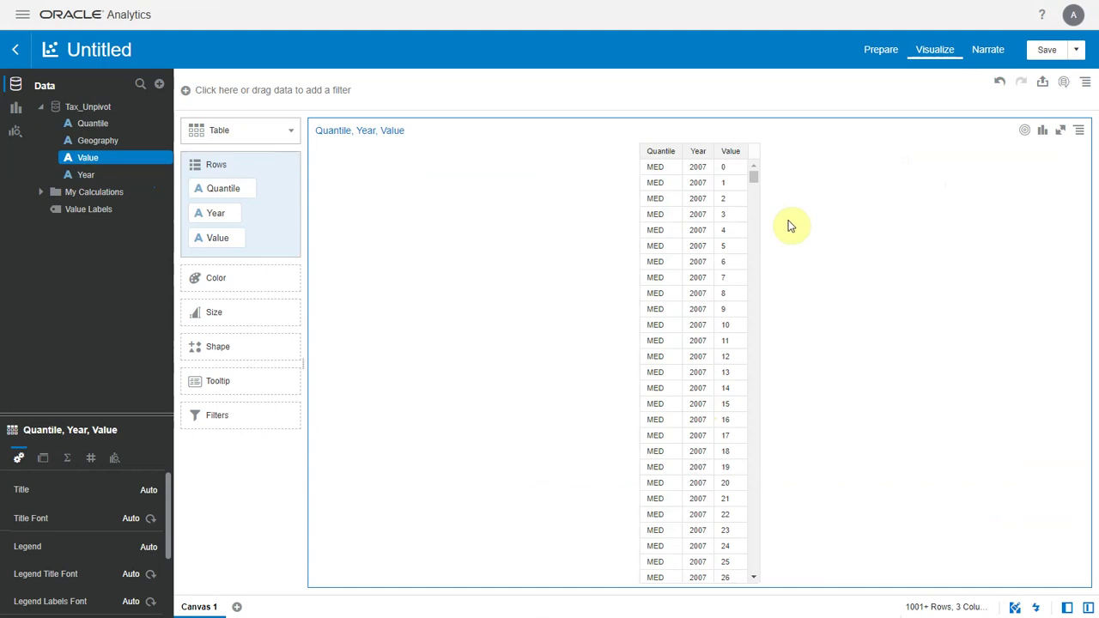
pyautogui.click(756, 381)
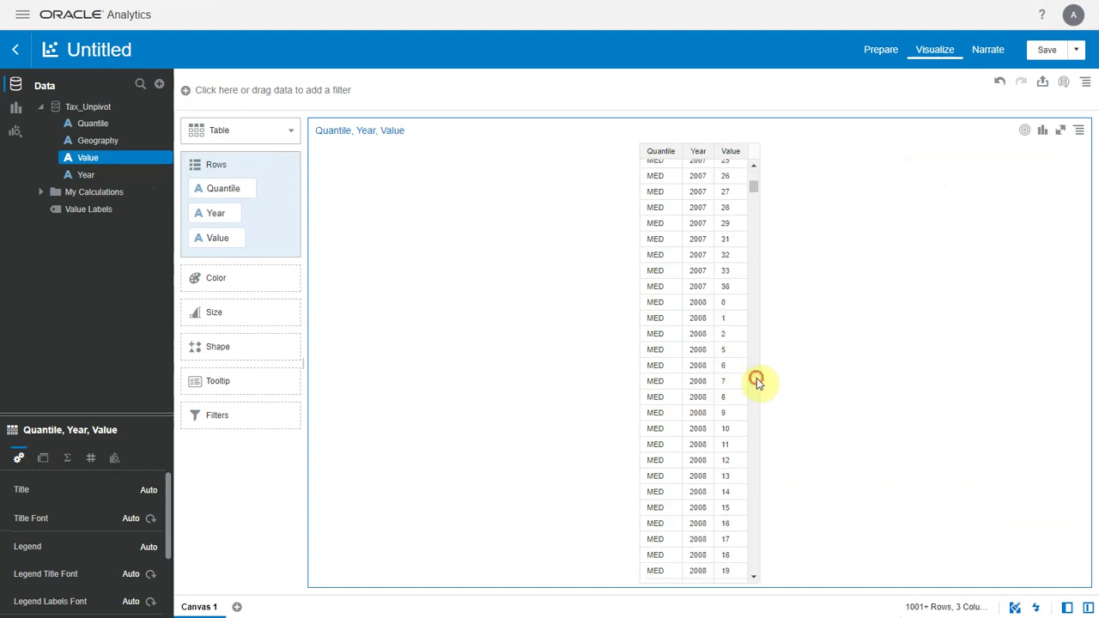
pyautogui.click(756, 379)
pyautogui.click(756, 379)
pyautogui.click(757, 378)
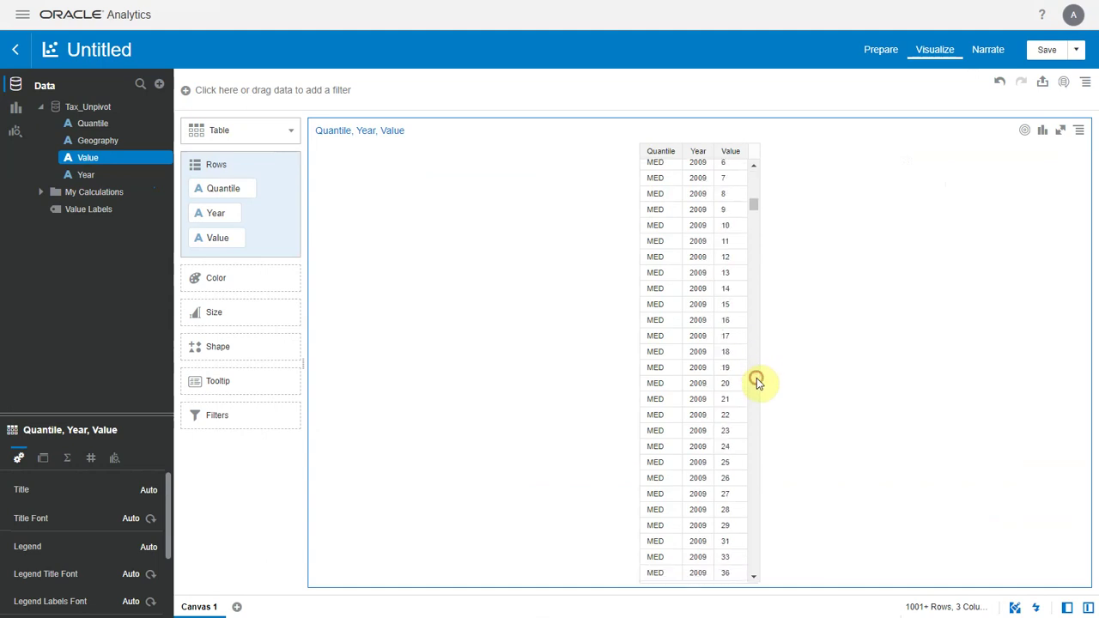